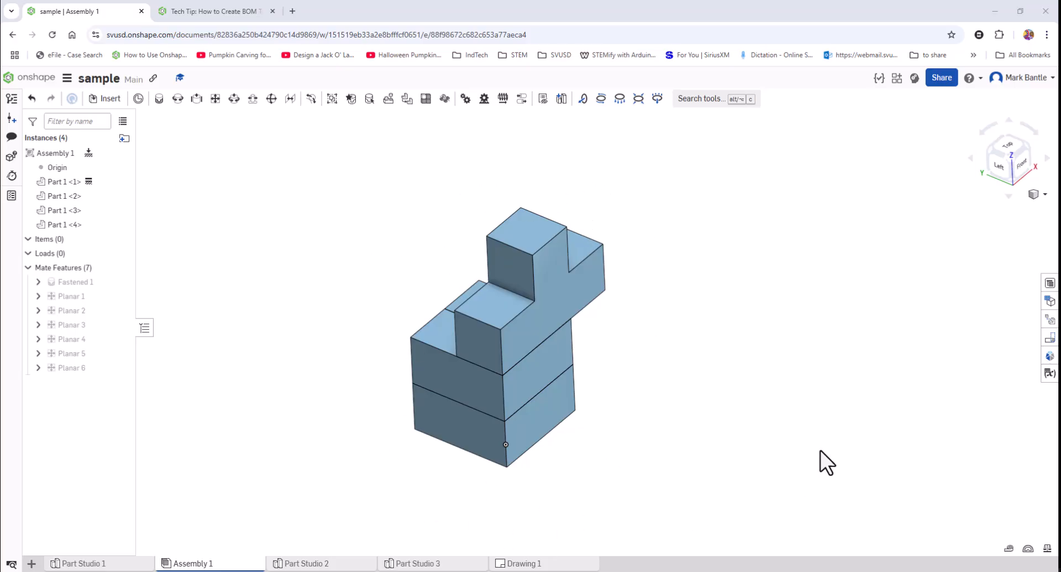
# Step: Show the assembly's bill of materials, check the first instance's source in its part studio, and return to the assembly
pyautogui.click(1047, 283)
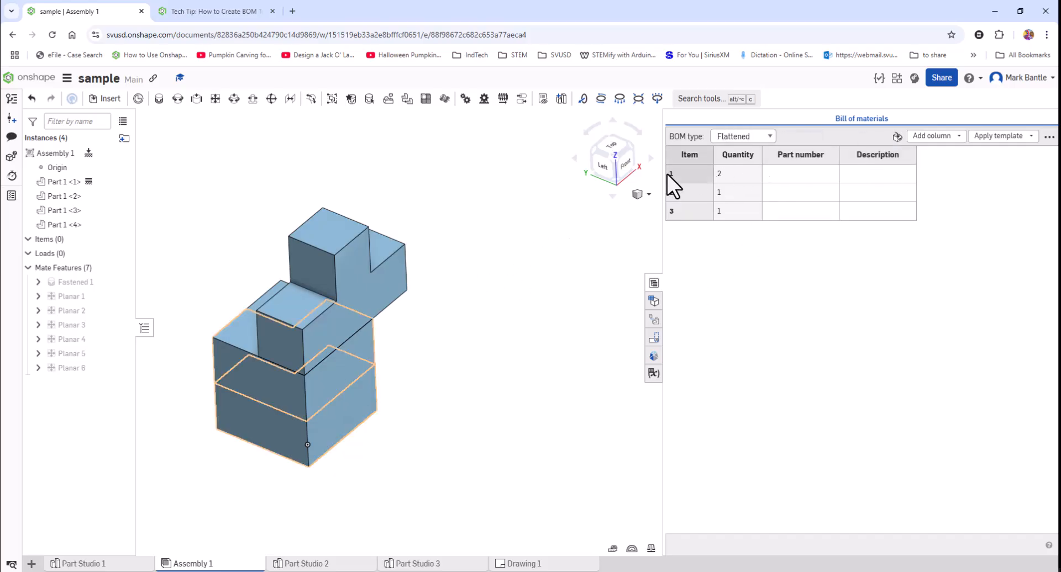
pyautogui.doubleClick(59, 183)
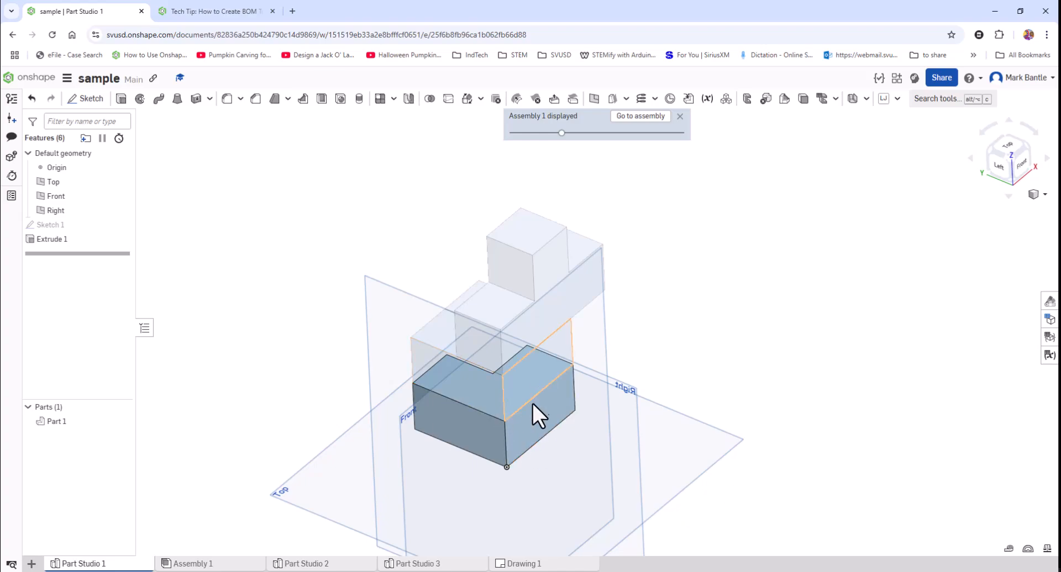
pyautogui.click(649, 116)
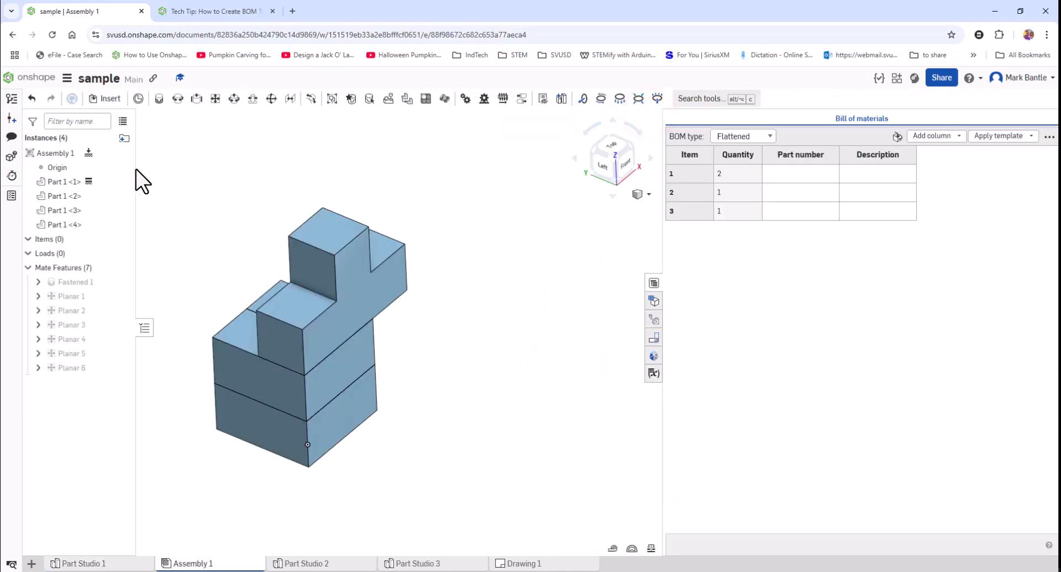
# Step: Rename the first part instance as "L Shaped Part" in its properties
pyautogui.rightClick(61, 183)
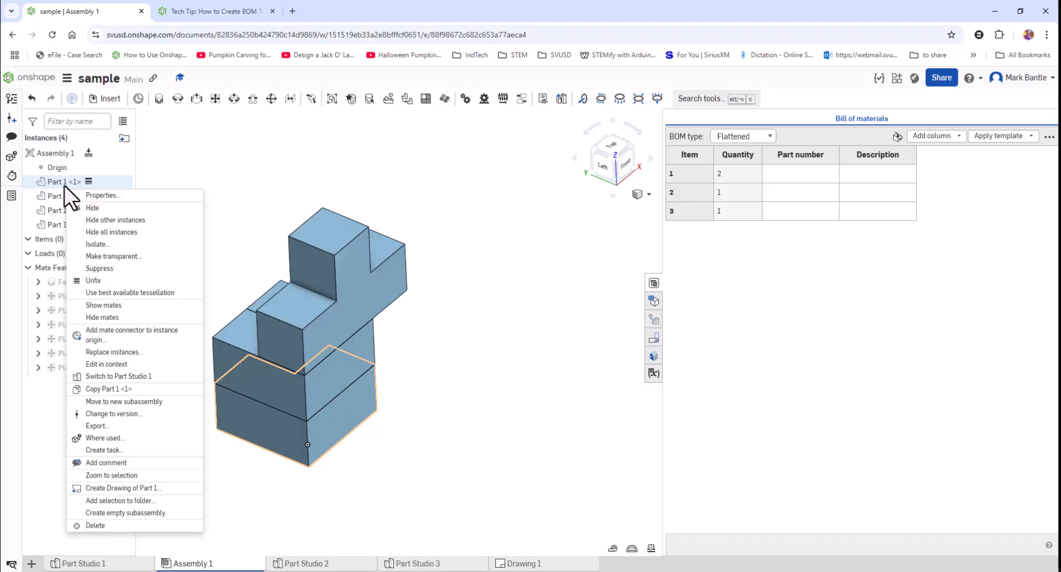
pyautogui.click(94, 196)
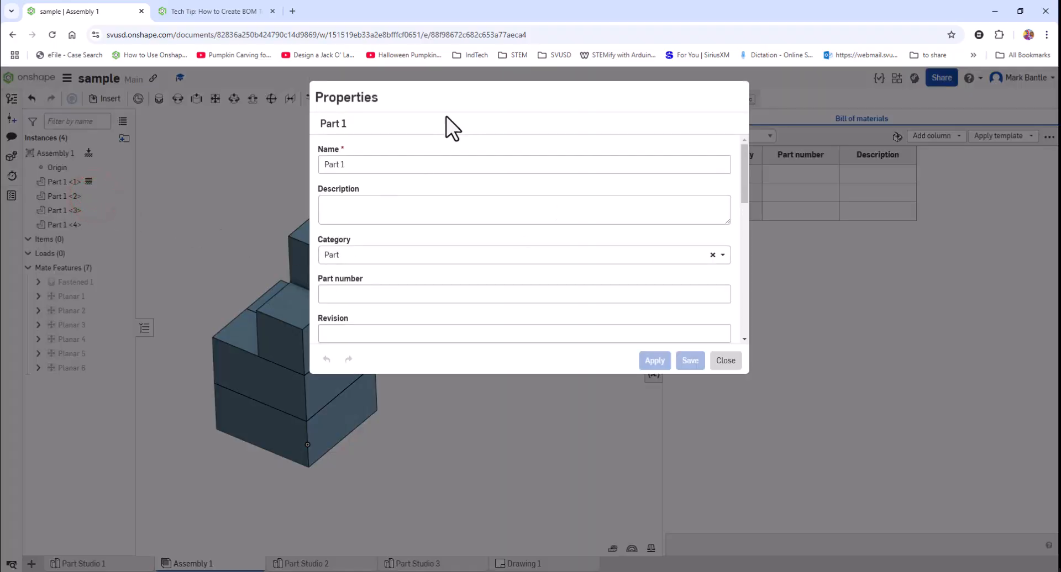
pyautogui.click(456, 96)
pyautogui.click(356, 165)
pyautogui.moveTo(348, 166); pyautogui.dragTo(315, 160)
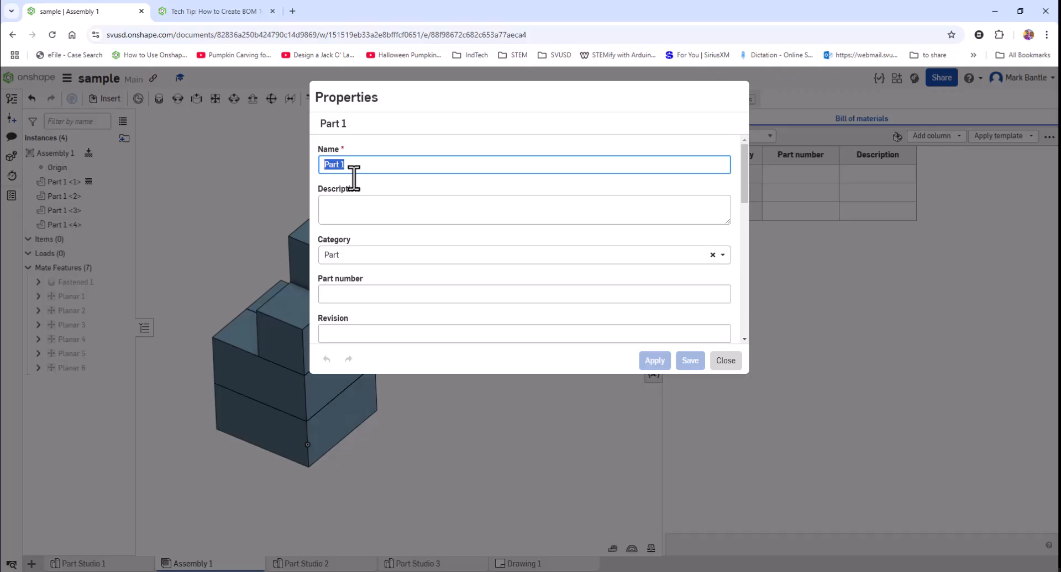
pyautogui.write('L S')
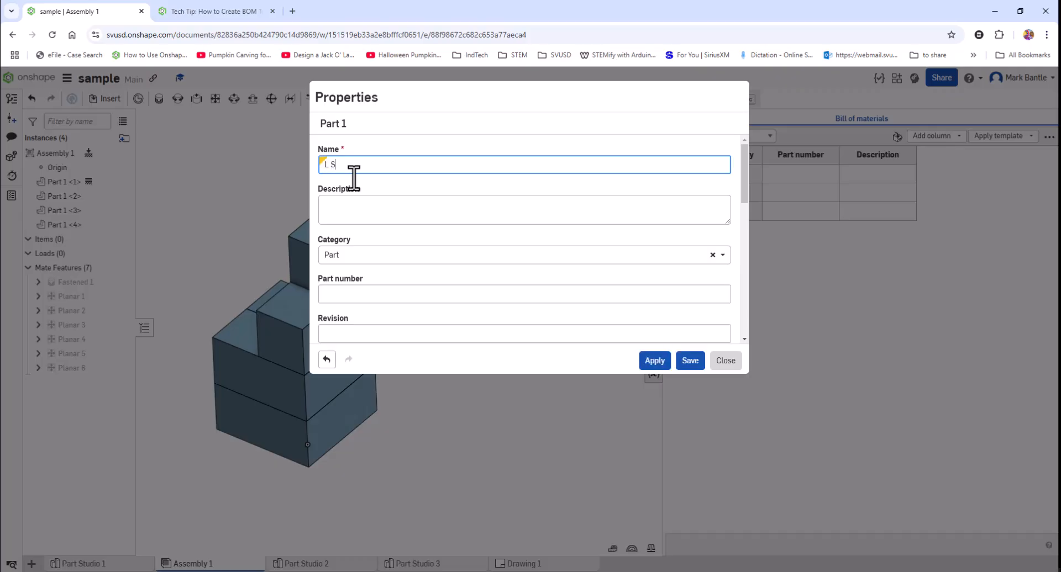
pyautogui.write('haped Part')
# Step: Enter the description "One of the Lshaped parts for the puzzle cube" for the L-shaped part and apply the properties
pyautogui.click(354, 214)
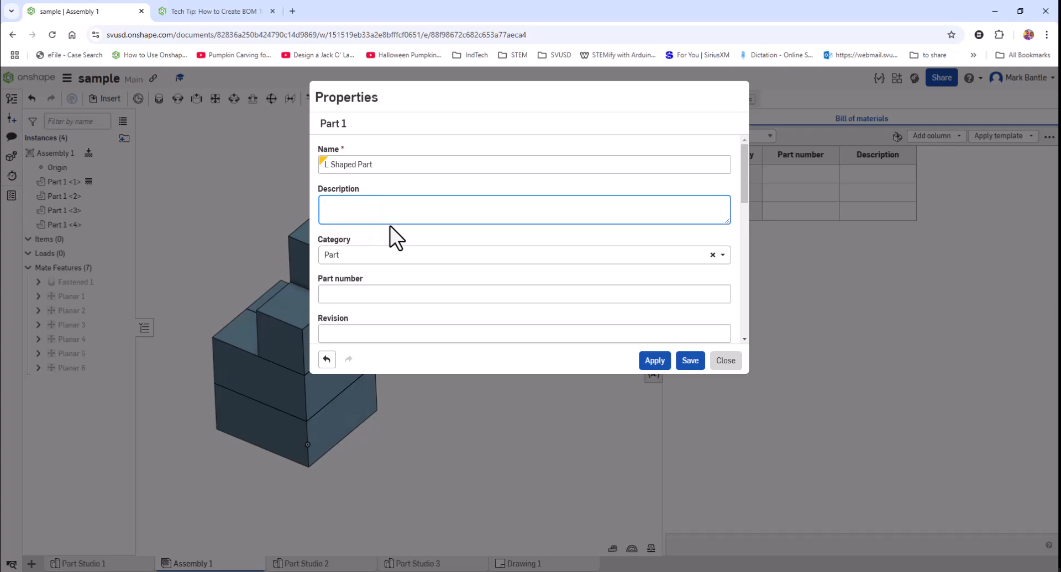
pyautogui.write('One of the')
pyautogui.write('Lshaped parts for the')
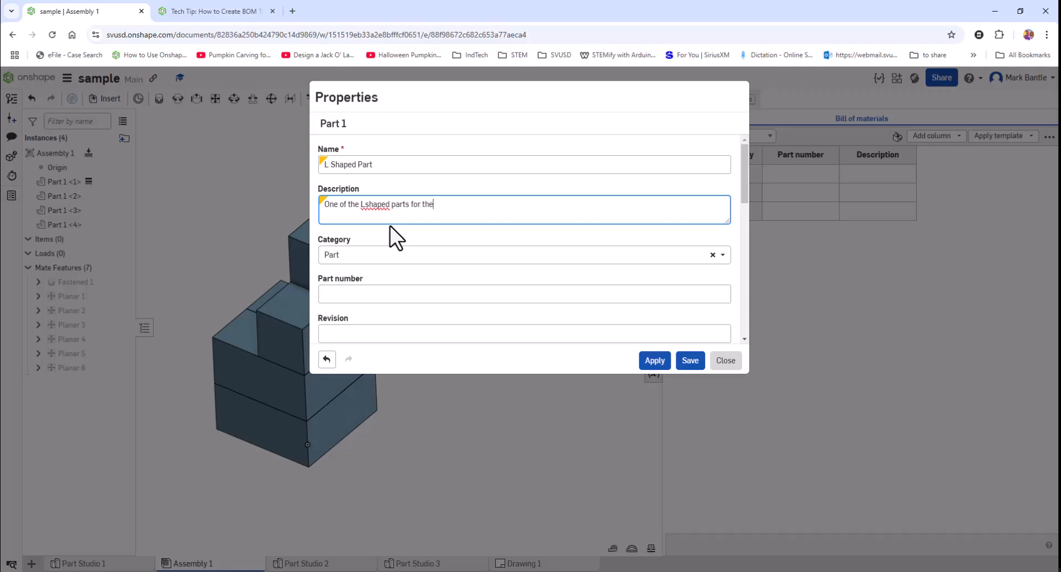
pyautogui.write(' puzzle cube')
pyautogui.scroll(-5, 361, 342)
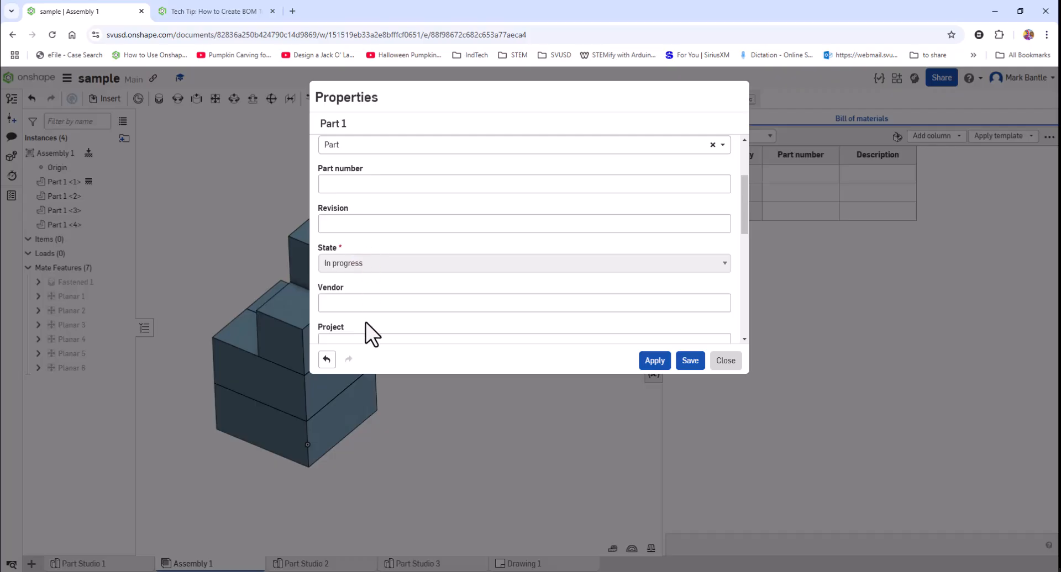
pyautogui.scroll(-2, 378, 257)
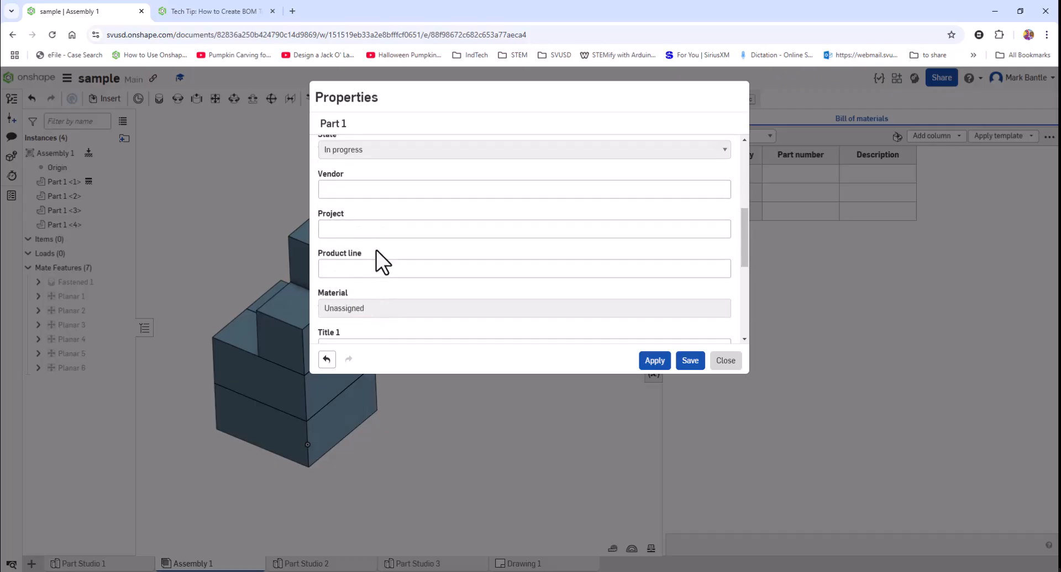
pyautogui.scroll(3, 362, 234)
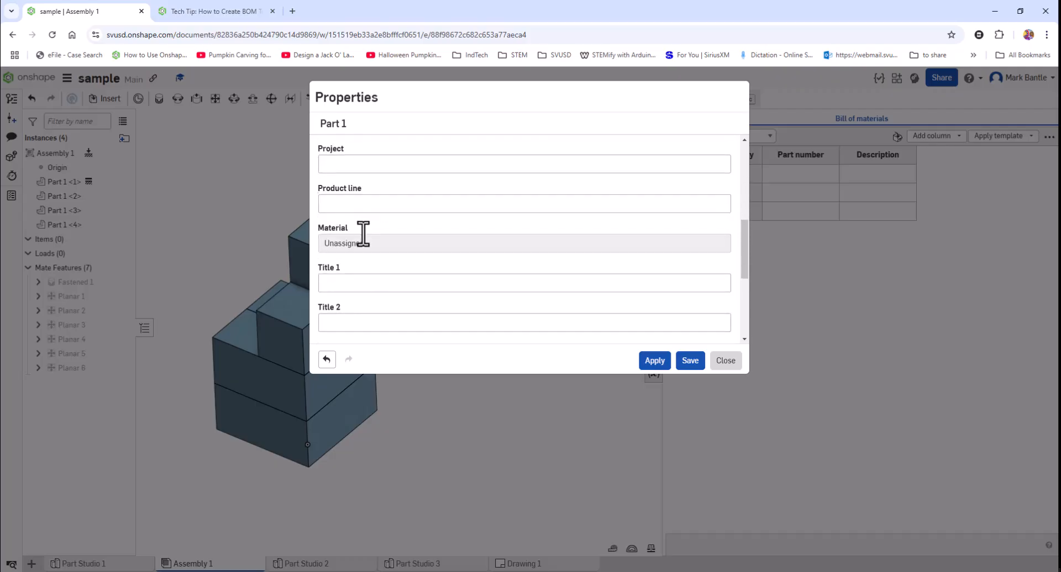
pyautogui.scroll(2, 362, 234)
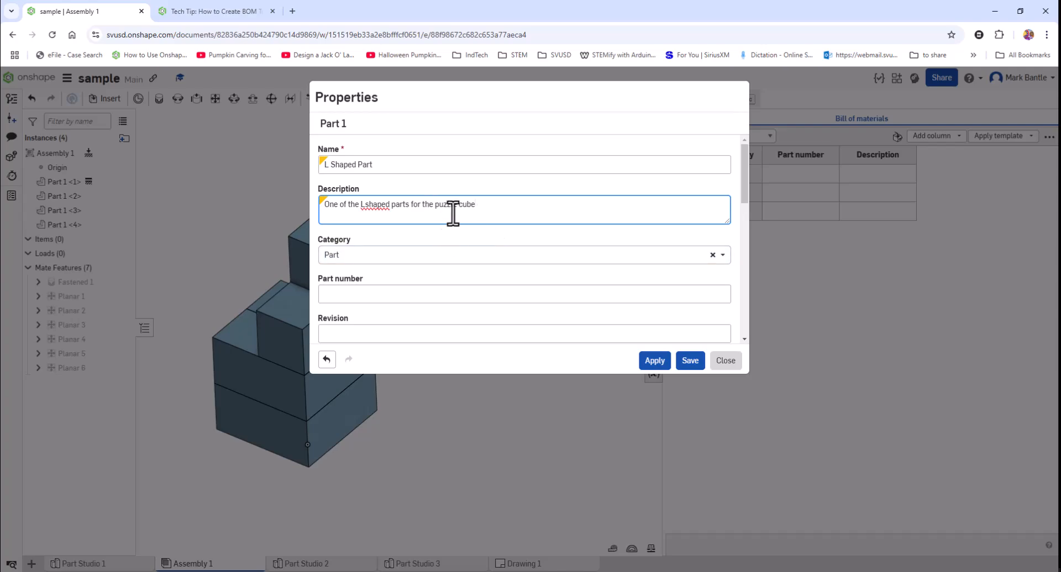
pyautogui.click(654, 362)
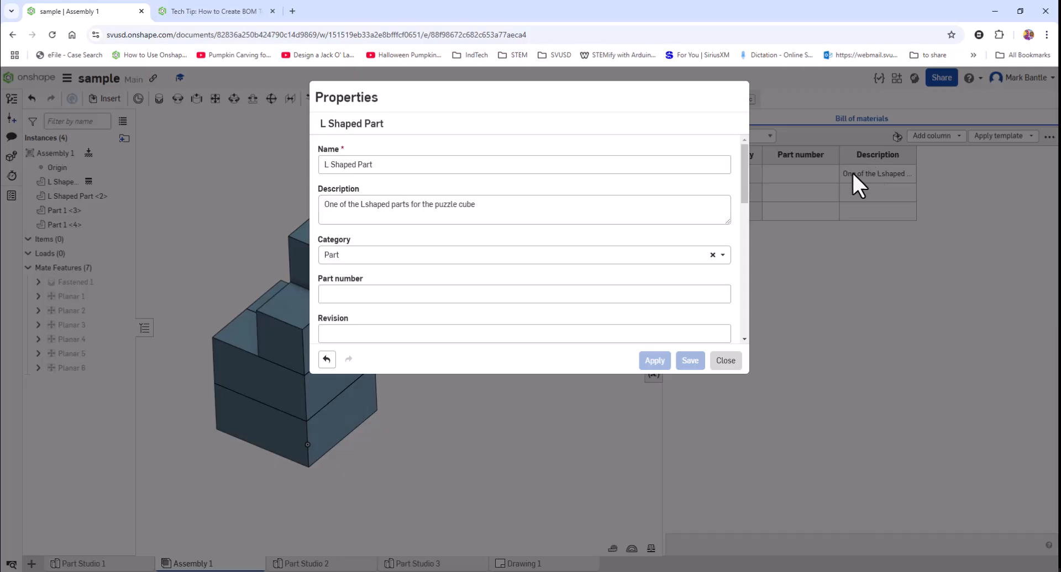
pyautogui.click(725, 362)
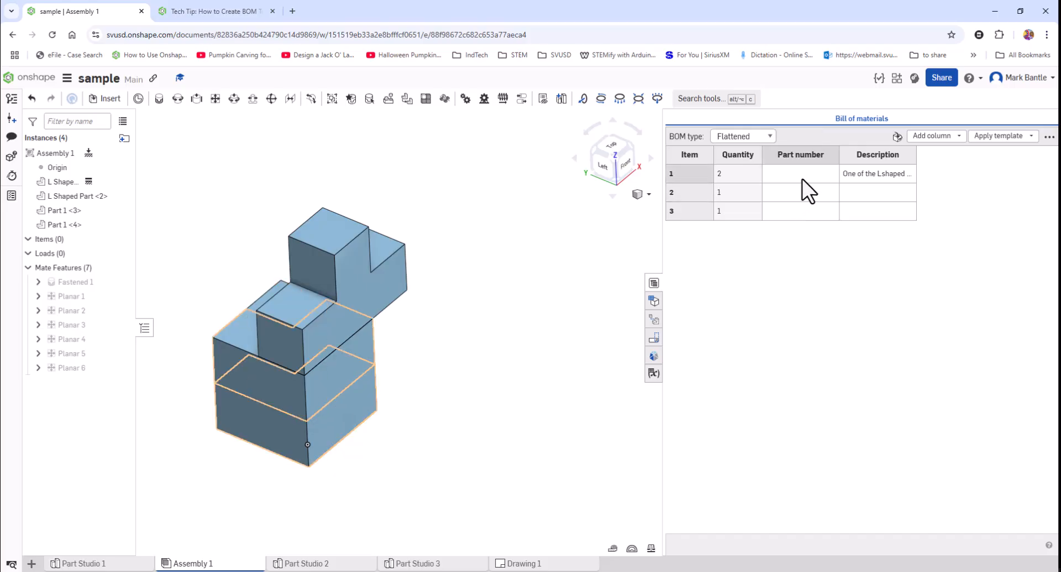
# Step: Rename the third part instance as "Tall rectangle" in its properties
pyautogui.click(55, 211)
pyautogui.rightClick(61, 207)
pyautogui.click(109, 223)
pyautogui.moveTo(359, 165); pyautogui.dragTo(307, 158)
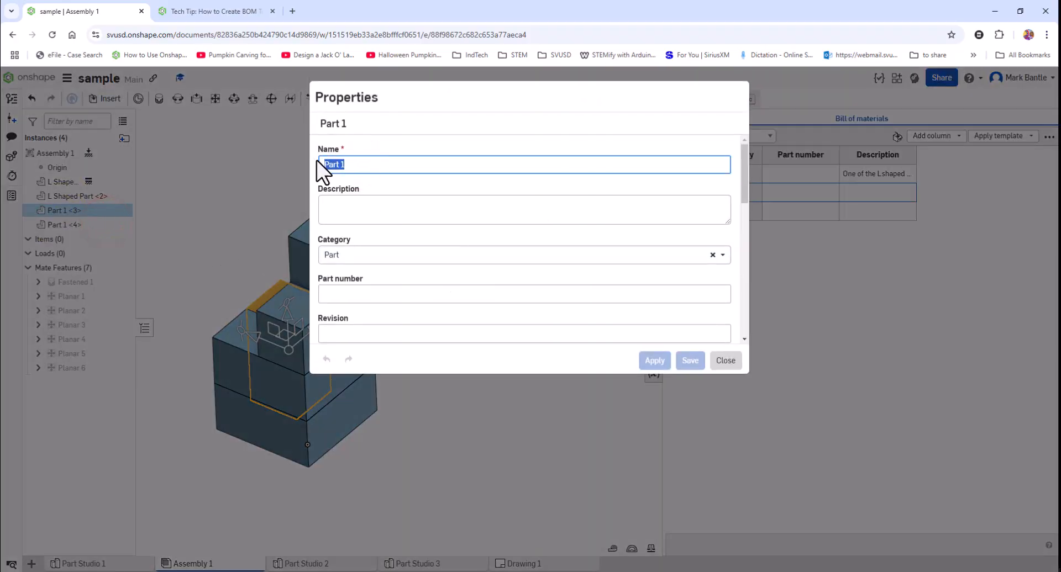
pyautogui.press('BackSpace')
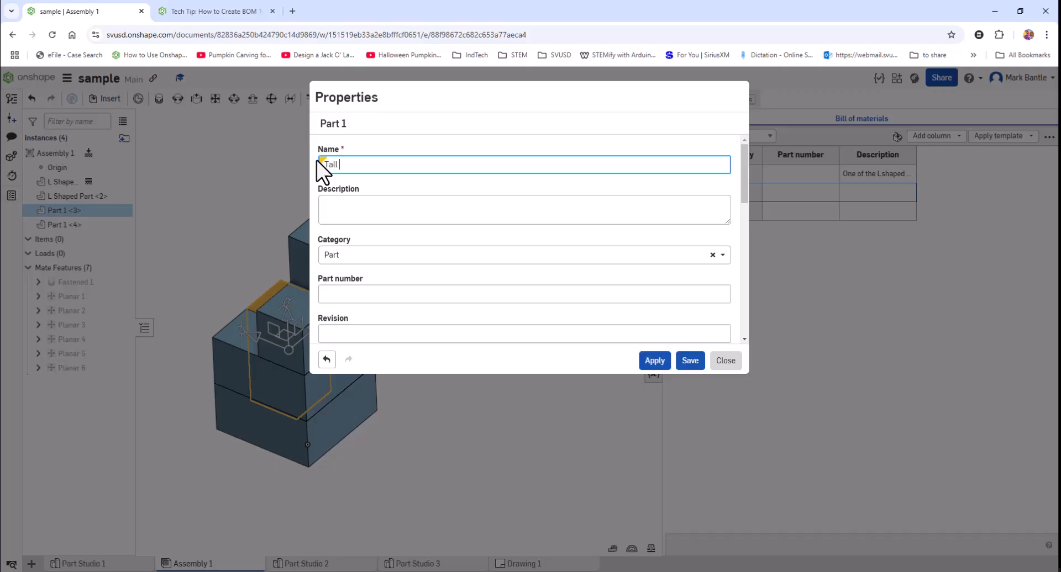
pyautogui.write('Tall rectangle')
# Step: Set the tall rectangle's part number to "Rectangle 1", apply the properties and close them
pyautogui.click(379, 210)
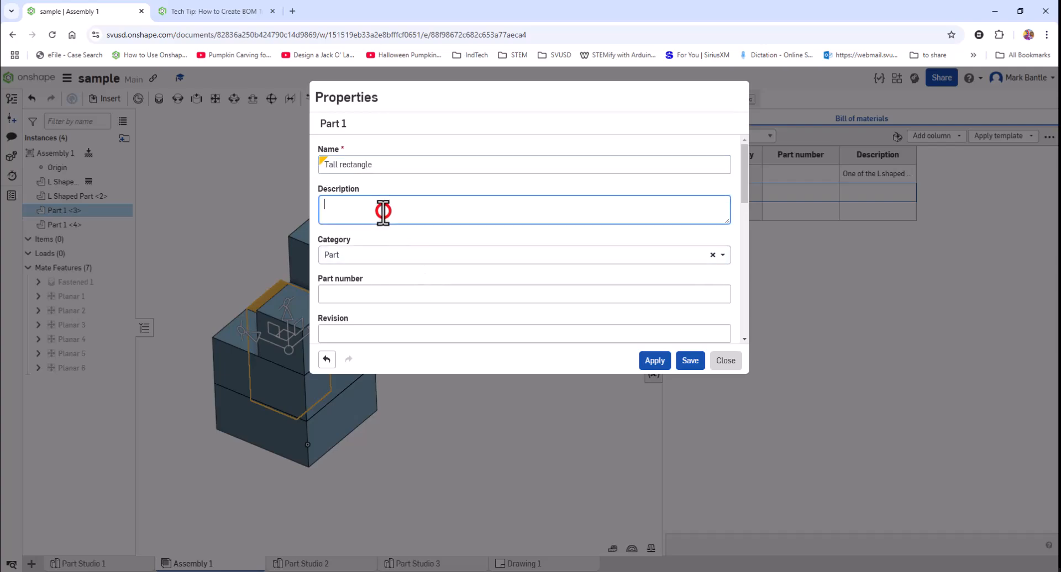
pyautogui.click(367, 294)
pyautogui.write('Re')
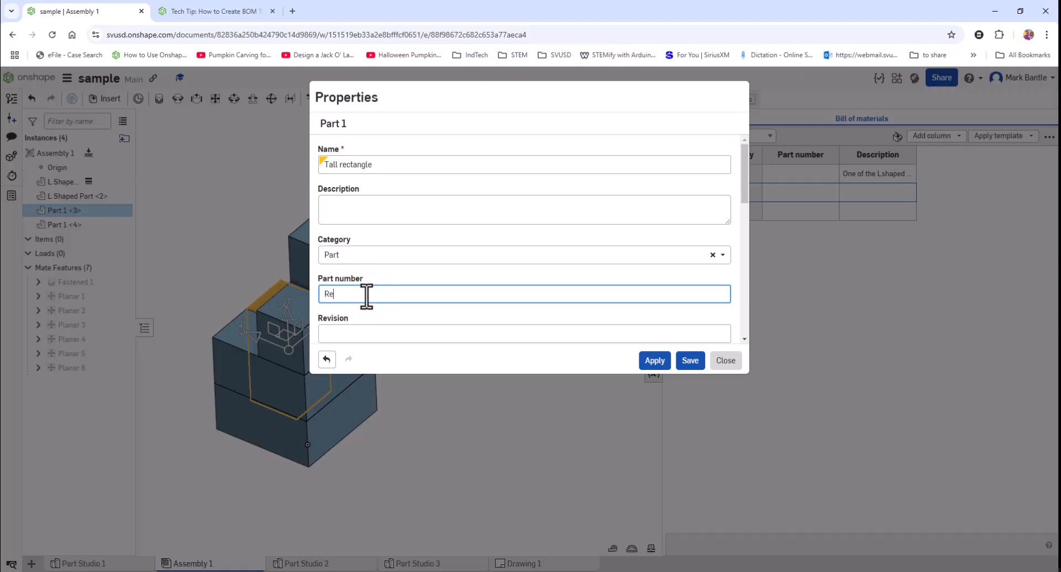
pyautogui.write('ctangle 1')
pyautogui.click(653, 360)
pyautogui.click(680, 364)
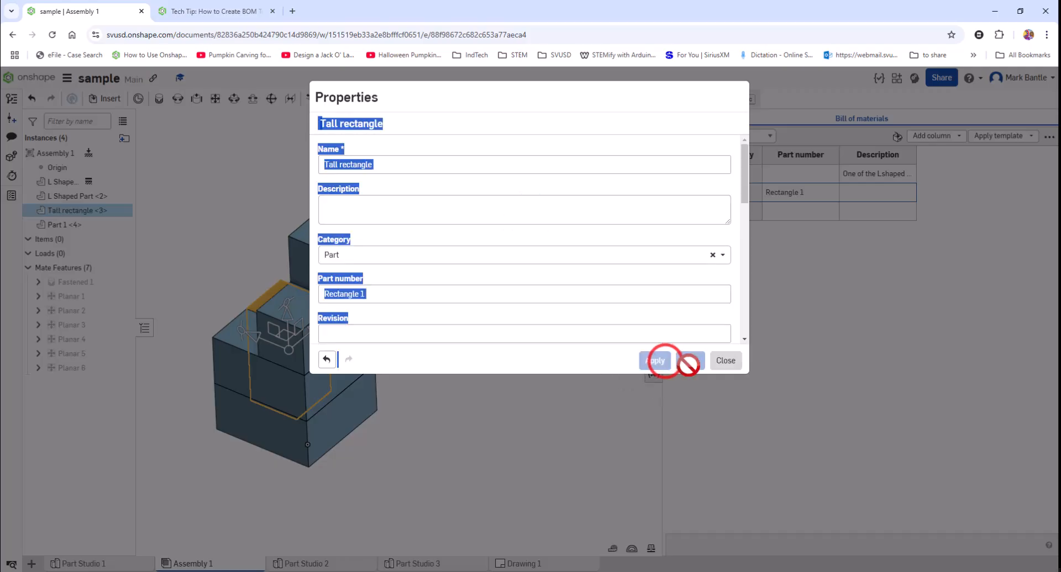
pyautogui.click(725, 360)
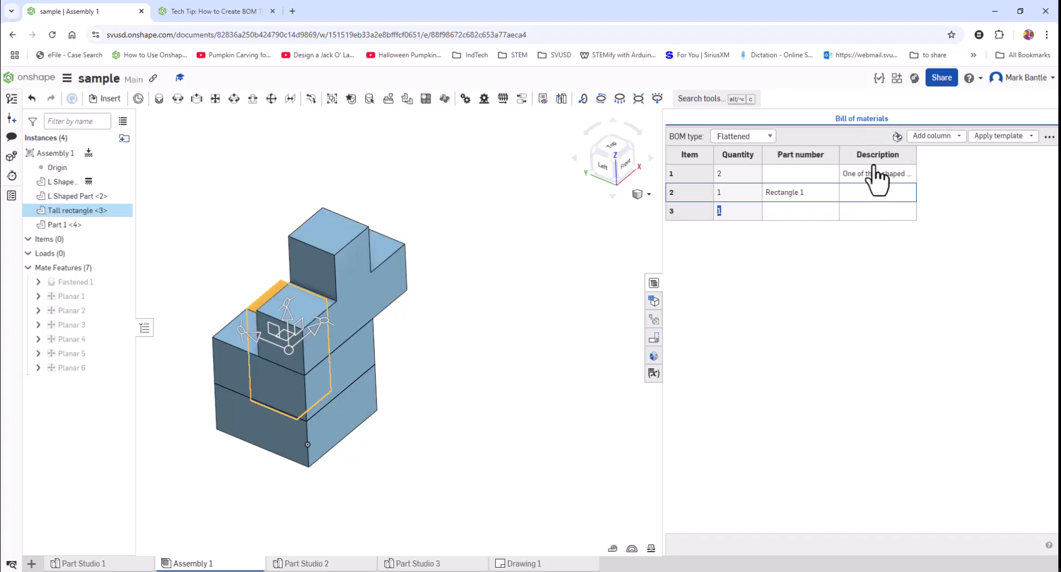
# Step: Add Name, Revision and Material columns to the bill of materials
pyautogui.click(944, 135)
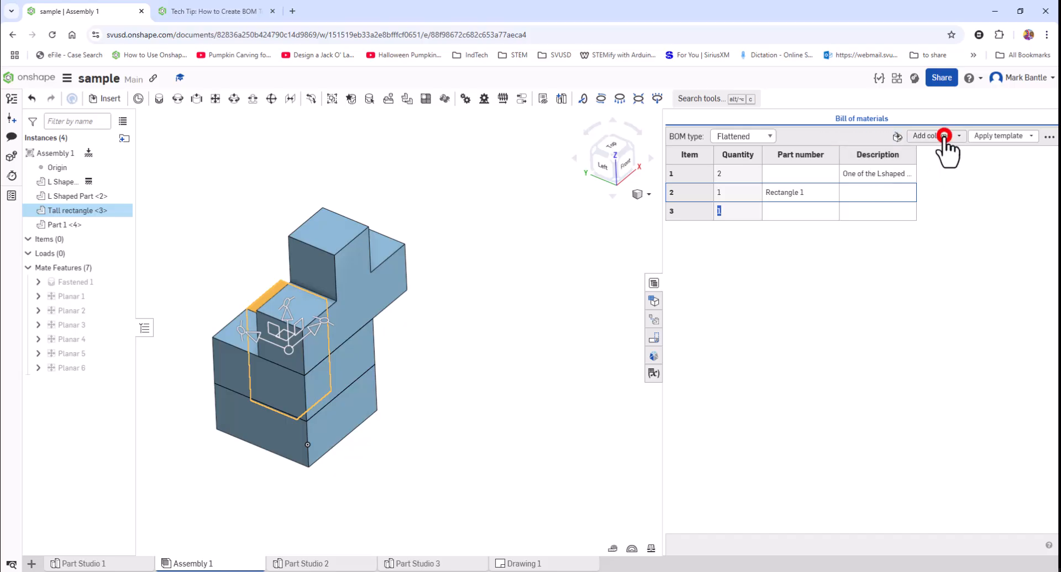
pyautogui.click(959, 137)
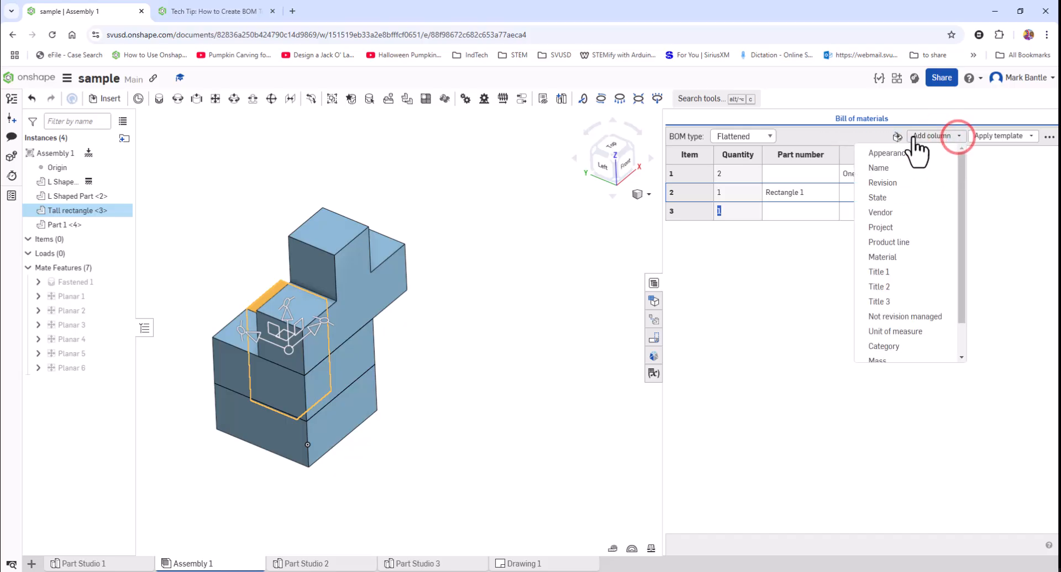
pyautogui.click(884, 168)
pyautogui.click(884, 168)
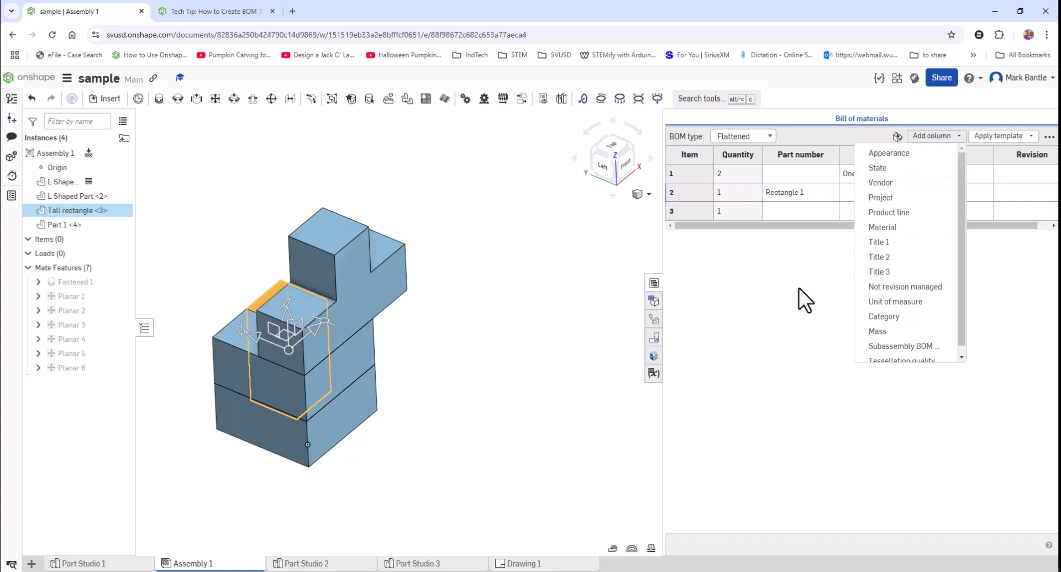
pyautogui.click(883, 228)
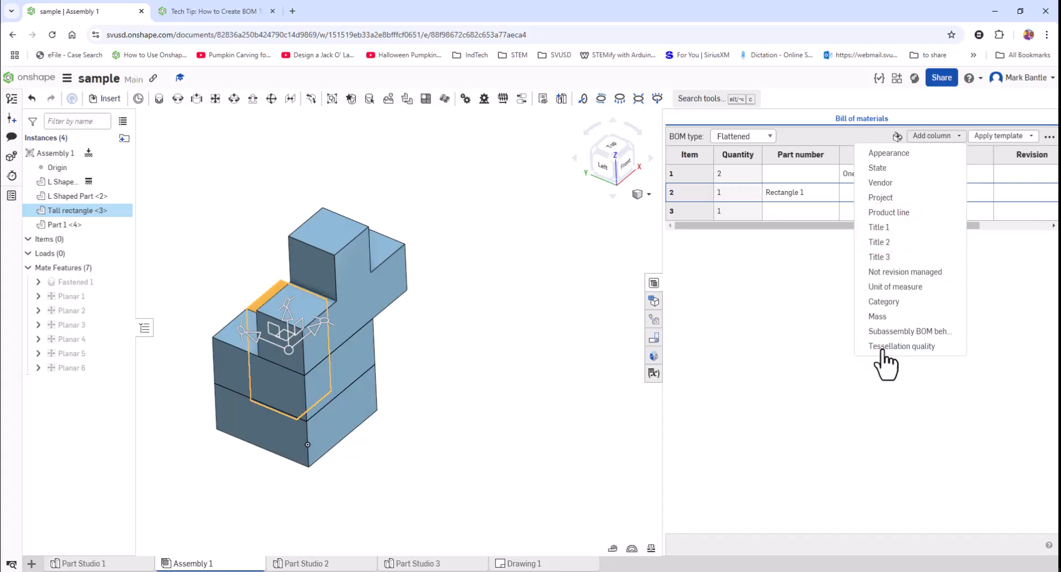
pyautogui.click(800, 267)
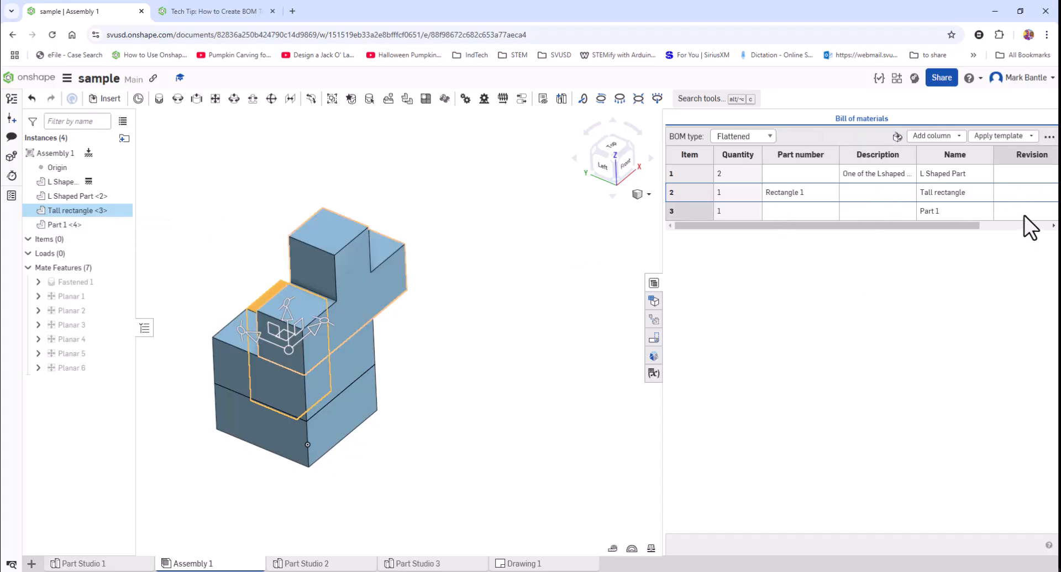
# Step: Remove the Revision and Material columns from the bill of materials
pyautogui.moveTo(972, 226); pyautogui.dragTo(1037, 234)
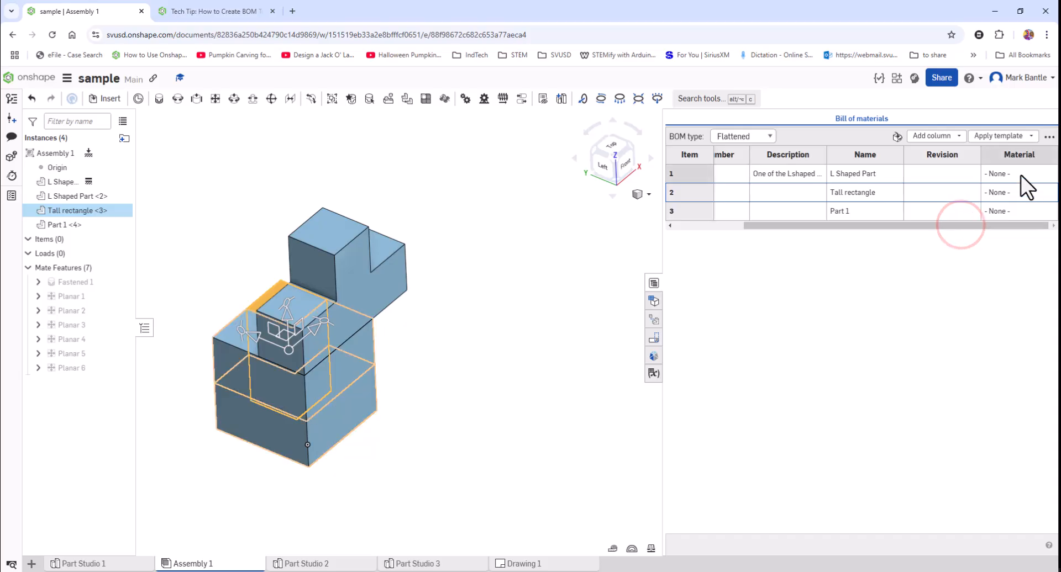
pyautogui.rightClick(929, 154)
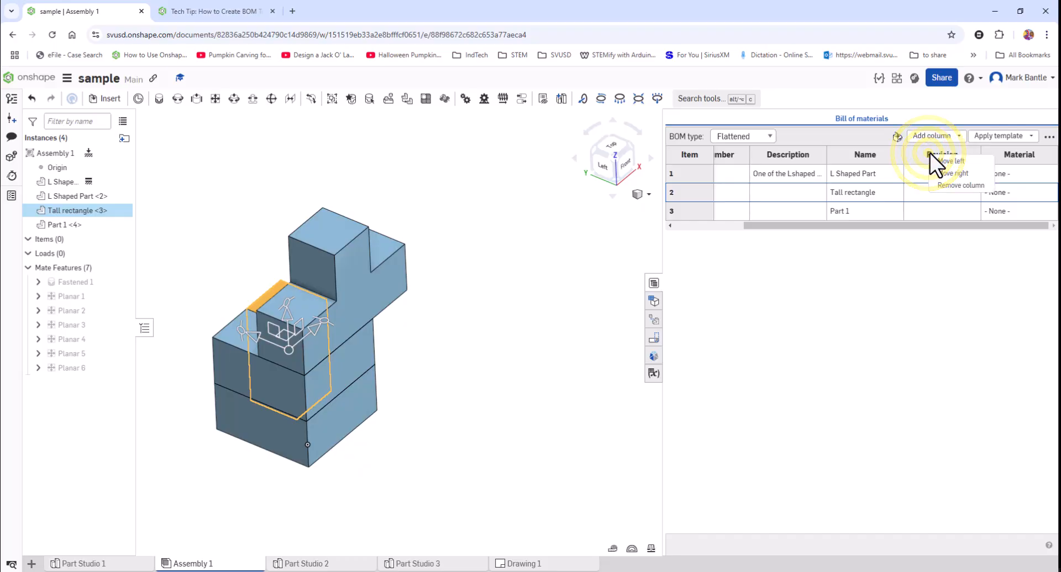
pyautogui.click(943, 184)
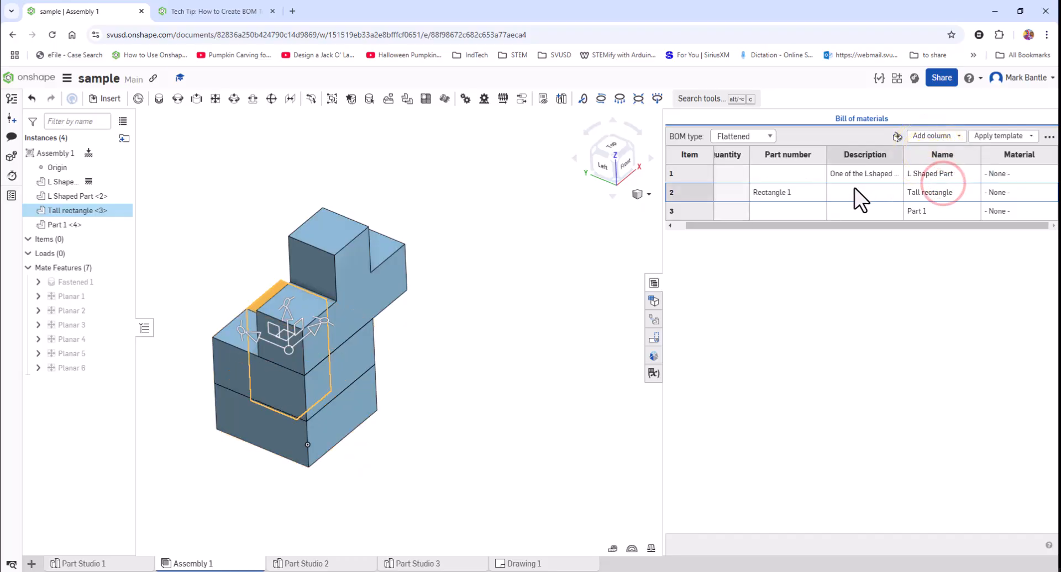
pyautogui.rightClick(1007, 153)
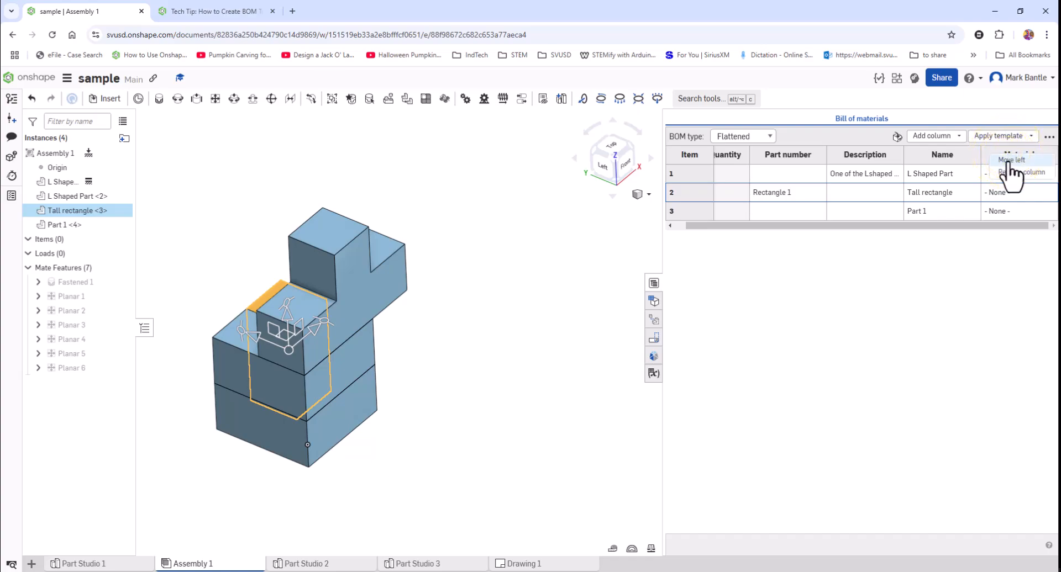
pyautogui.click(1008, 172)
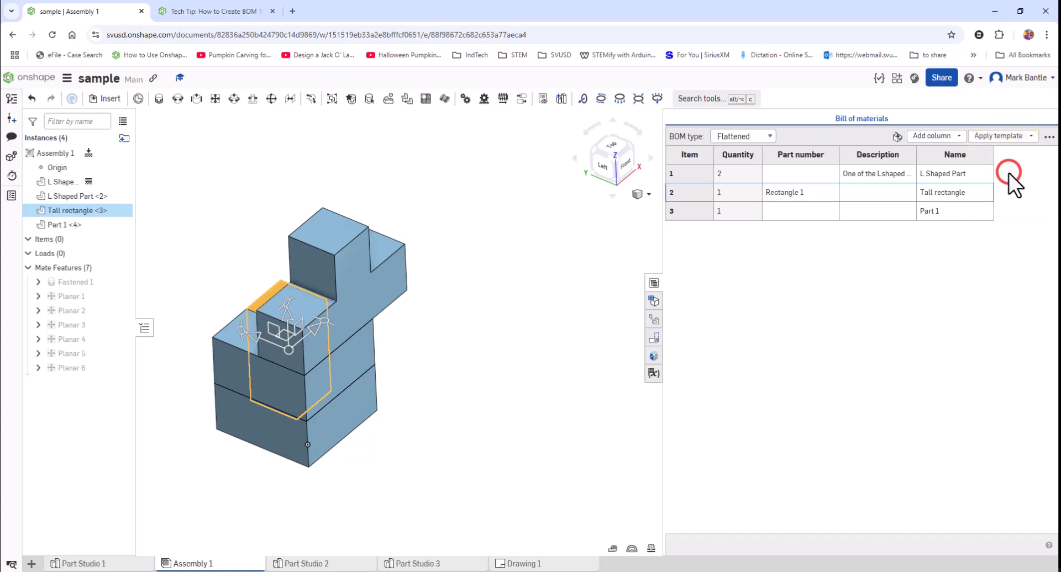
# Step: Move the Name column ahead of the Description and Part number columns in the bill of materials
pyautogui.rightClick(937, 161)
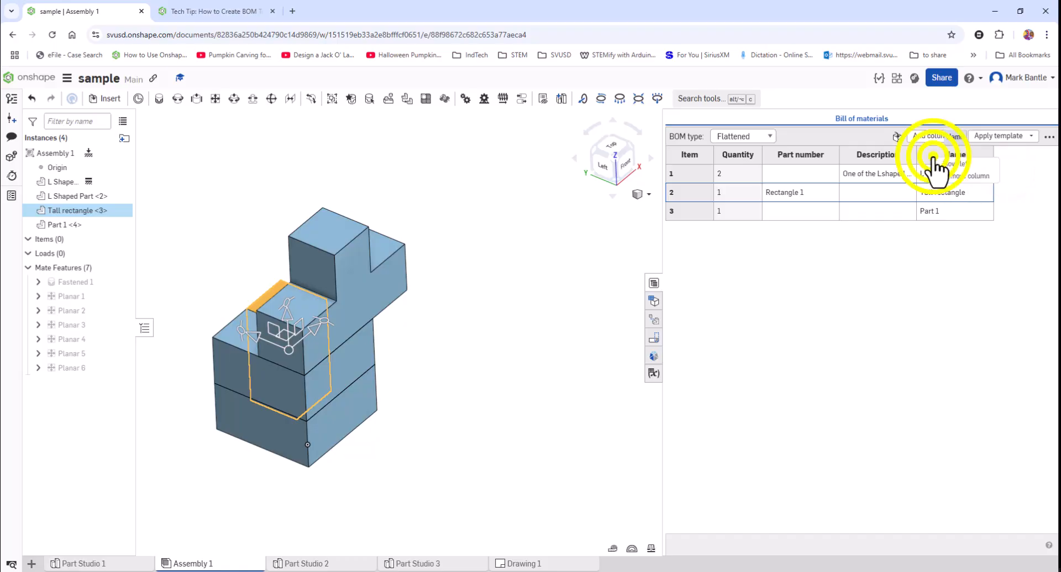
pyautogui.click(955, 163)
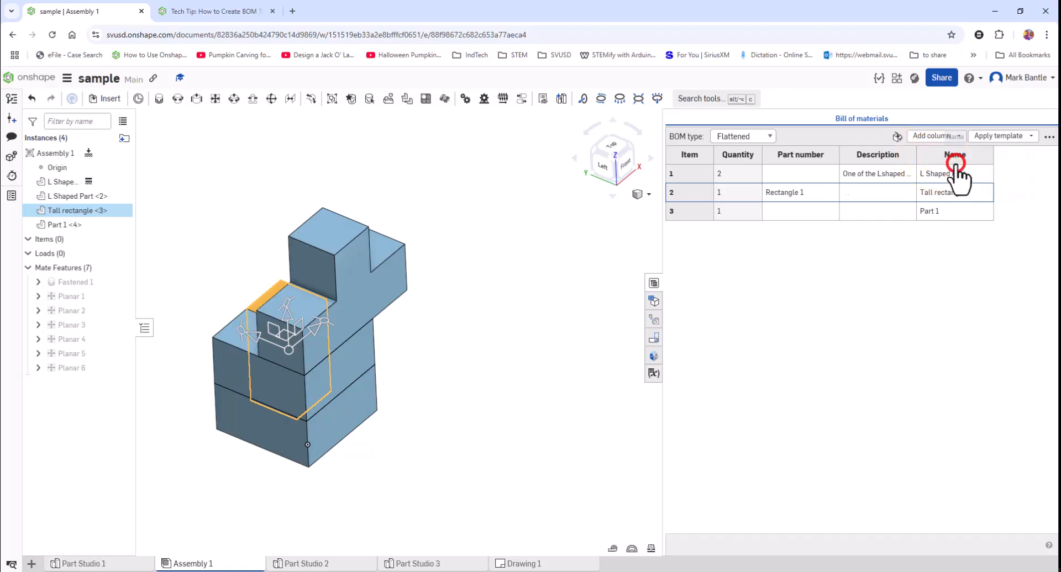
pyautogui.rightClick(900, 159)
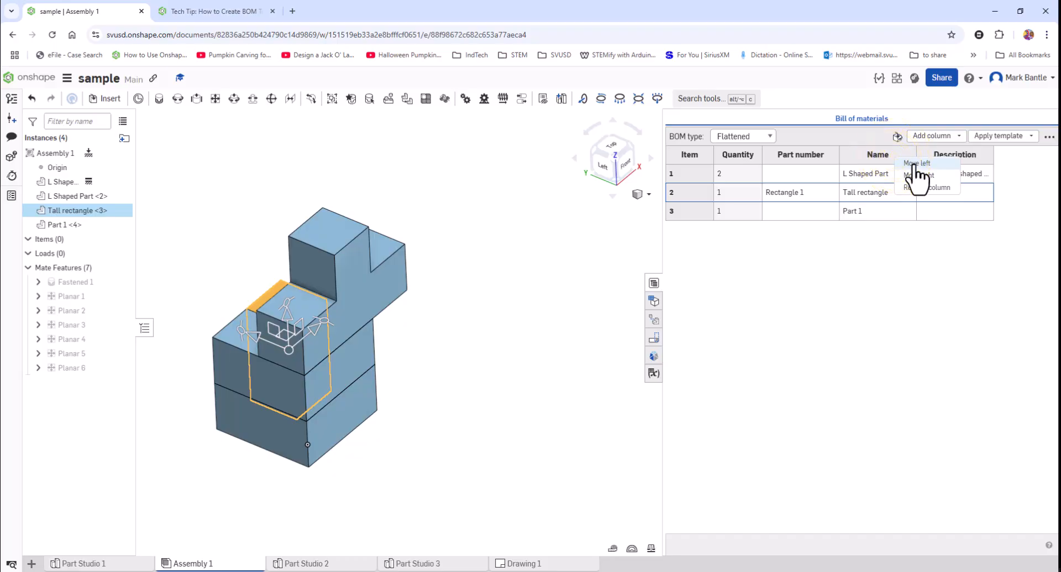
pyautogui.click(917, 163)
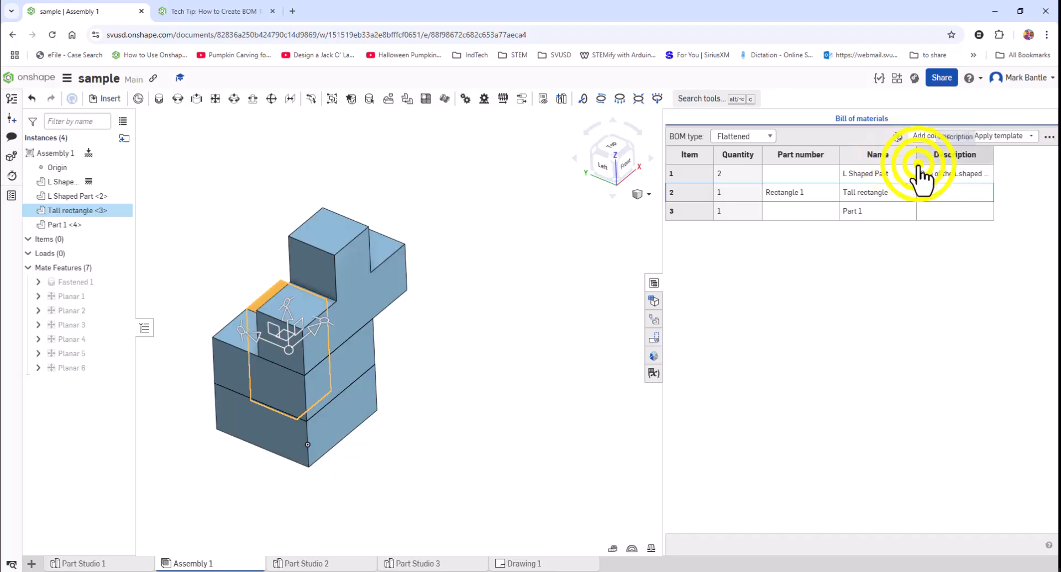
# Step: Move the Name column ahead of the Part number column and remove the Part number column from the bill of materials
pyautogui.click(905, 167)
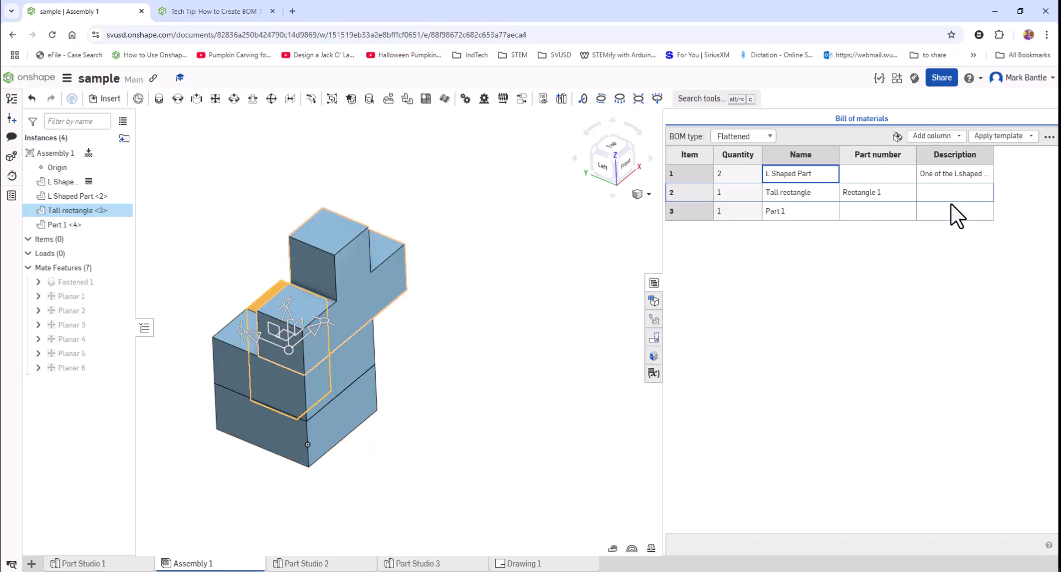
pyautogui.click(888, 155)
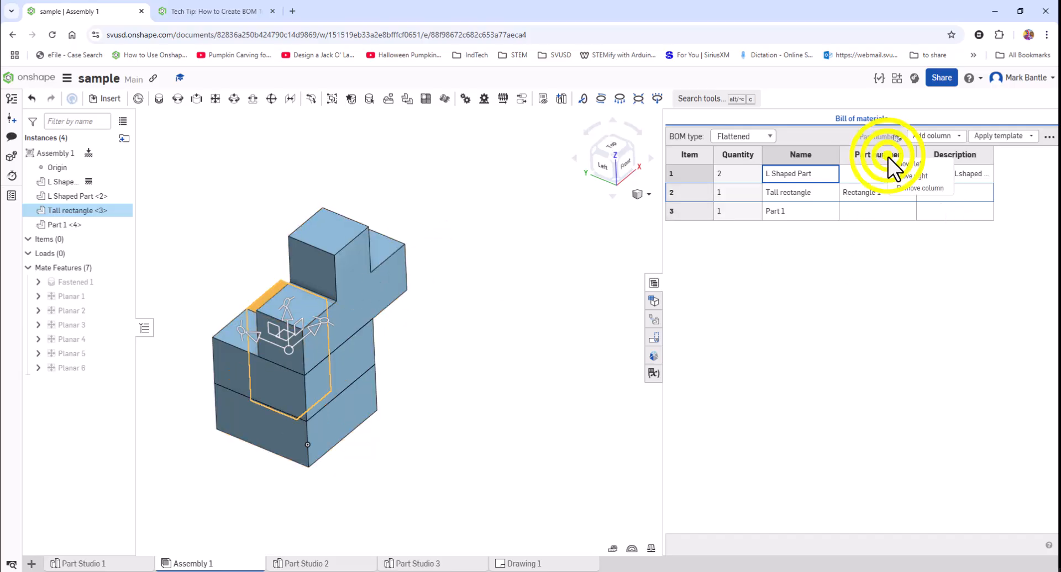
pyautogui.click(914, 189)
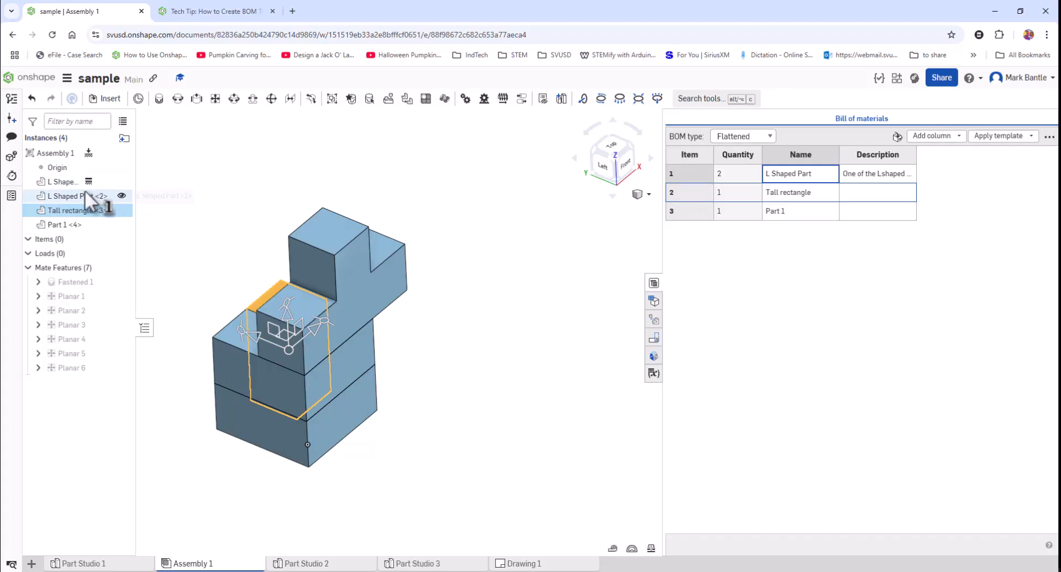
# Step: Set the tall rectangle's description to "This is the tall rectangle for the puzzle cube", then apply and save its properties
pyautogui.click(68, 213)
pyautogui.rightClick(68, 212)
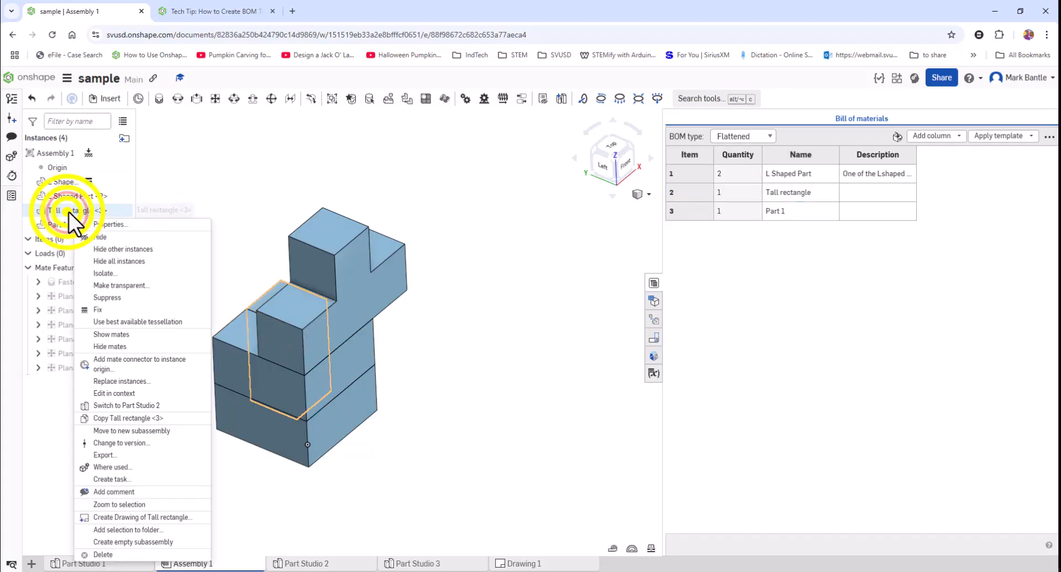
pyautogui.click(107, 226)
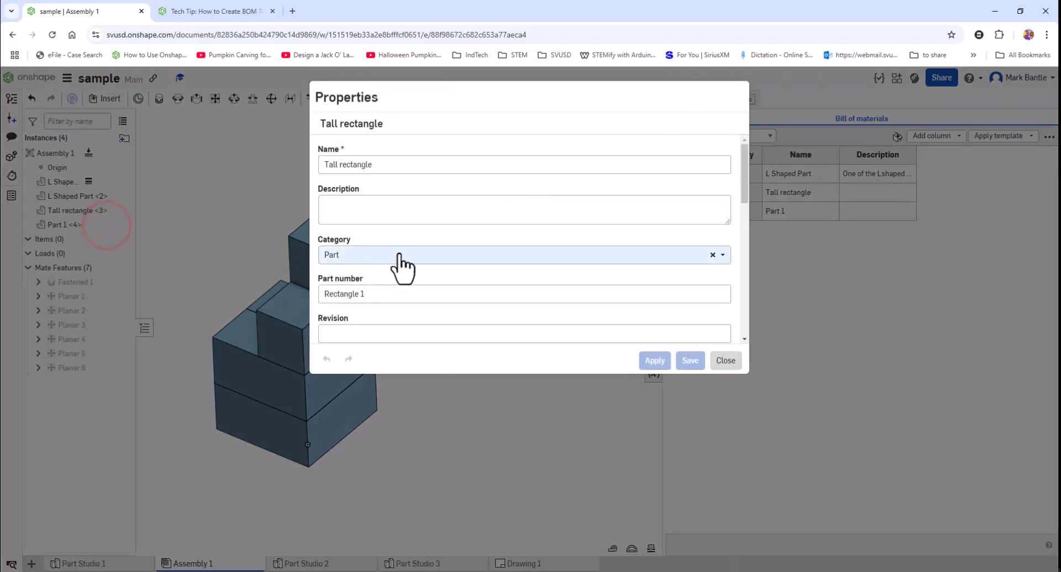
pyautogui.click(374, 208)
pyautogui.write('Th')
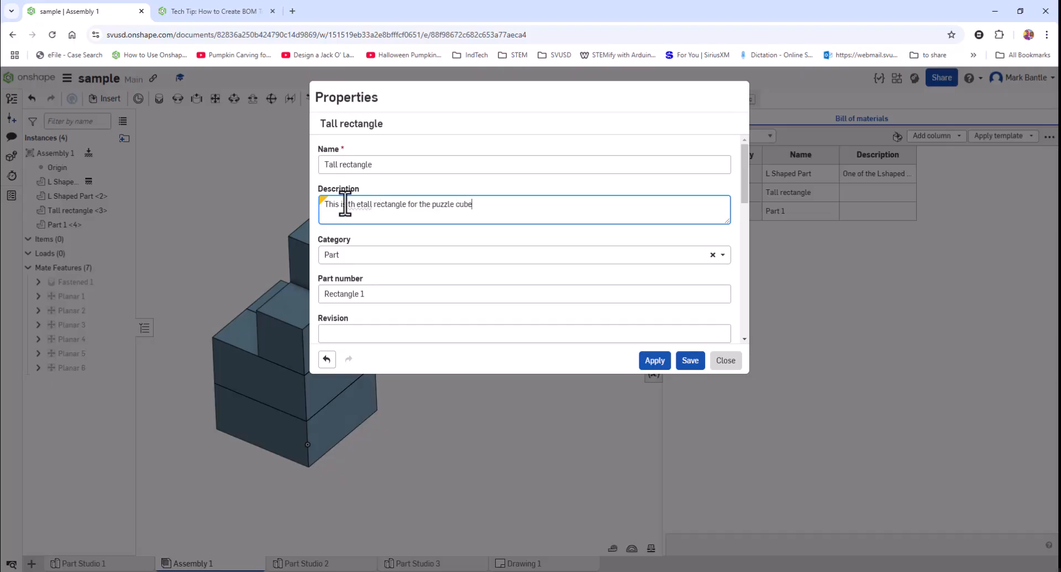
pyautogui.click(360, 204)
pyautogui.press('BackSpace')
pyautogui.press('BackSpace')
pyautogui.write('e')
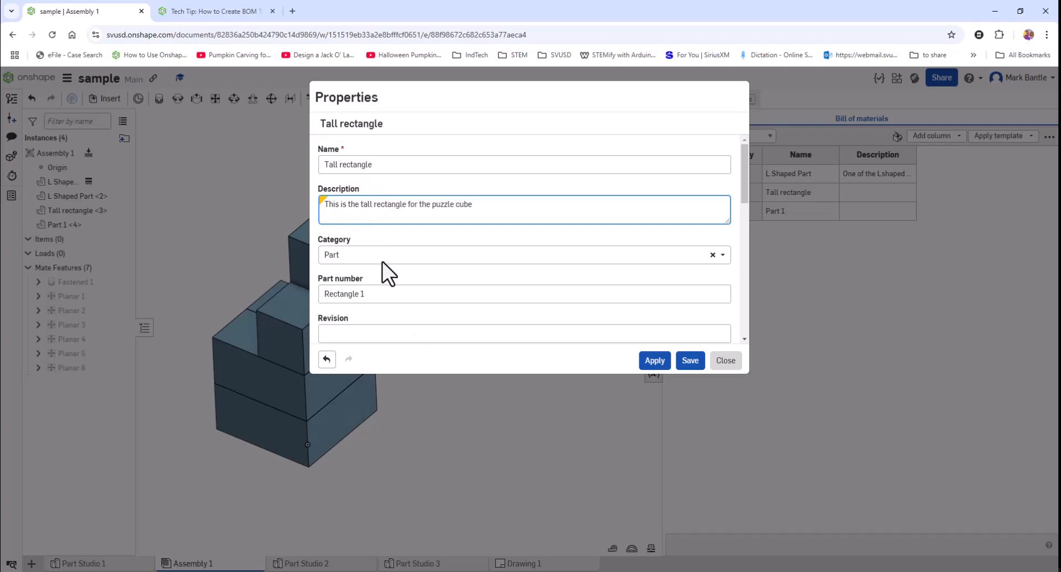
pyautogui.click(655, 360)
pyautogui.click(690, 361)
pyautogui.click(713, 368)
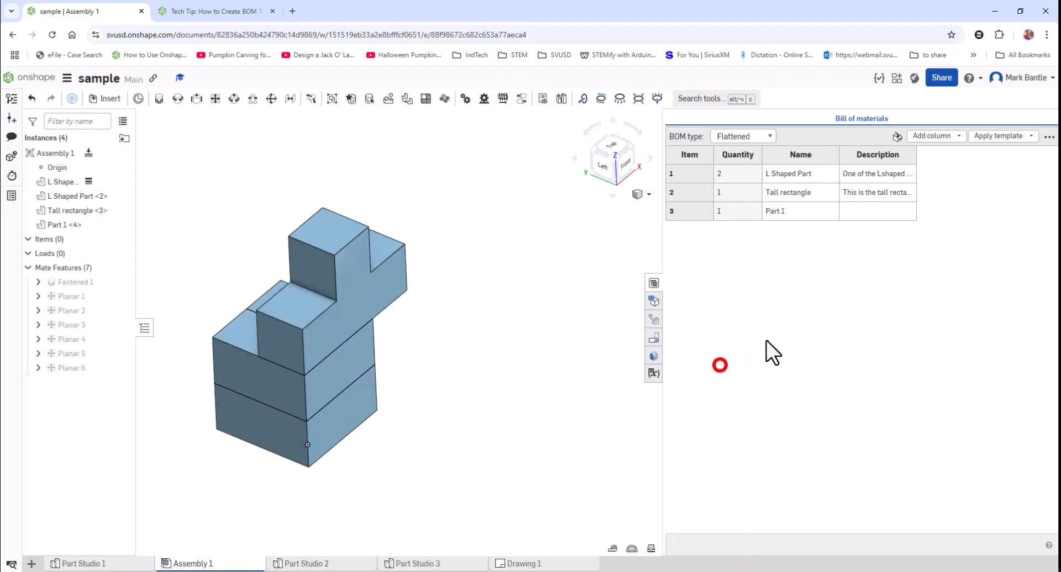
# Step: Review the available bill of materials types and keep the Flattened type
pyautogui.rightClick(900, 158)
pyautogui.click(898, 254)
pyautogui.click(727, 138)
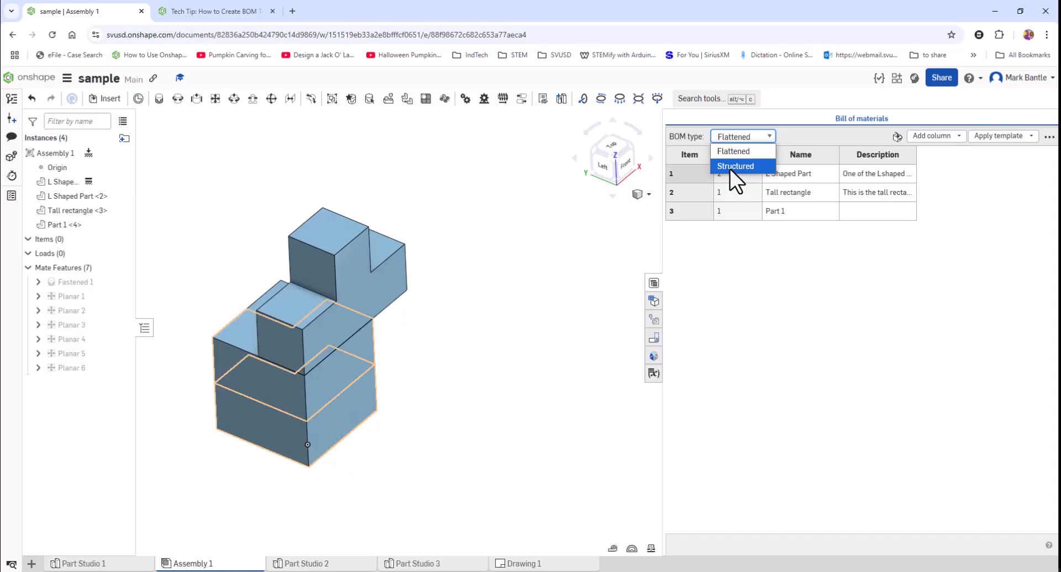
pyautogui.click(740, 154)
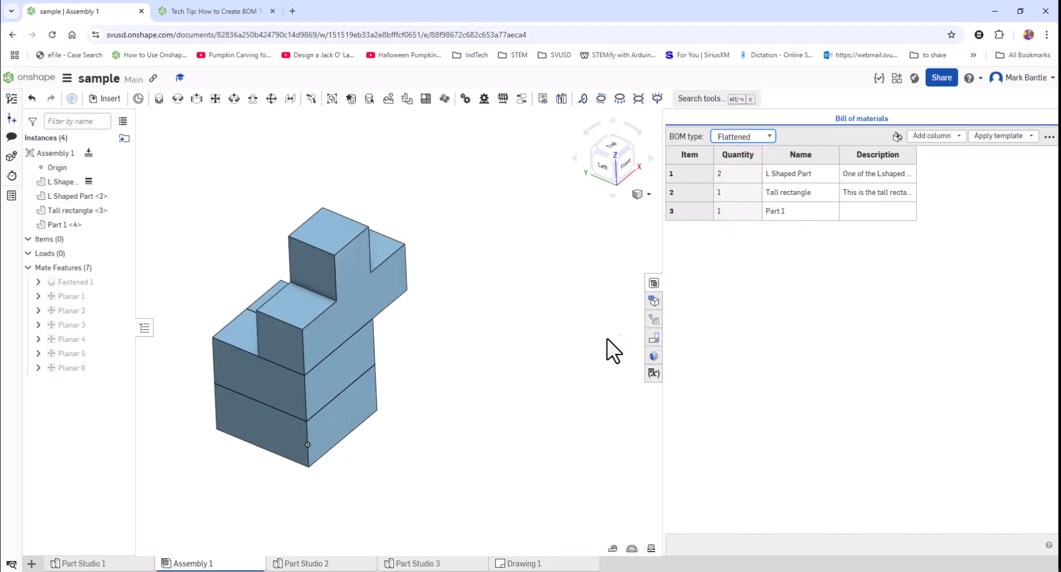
# Step: Widen the bill of materials table in Drawing 1 toward the drawing views and update the drawing
pyautogui.click(652, 284)
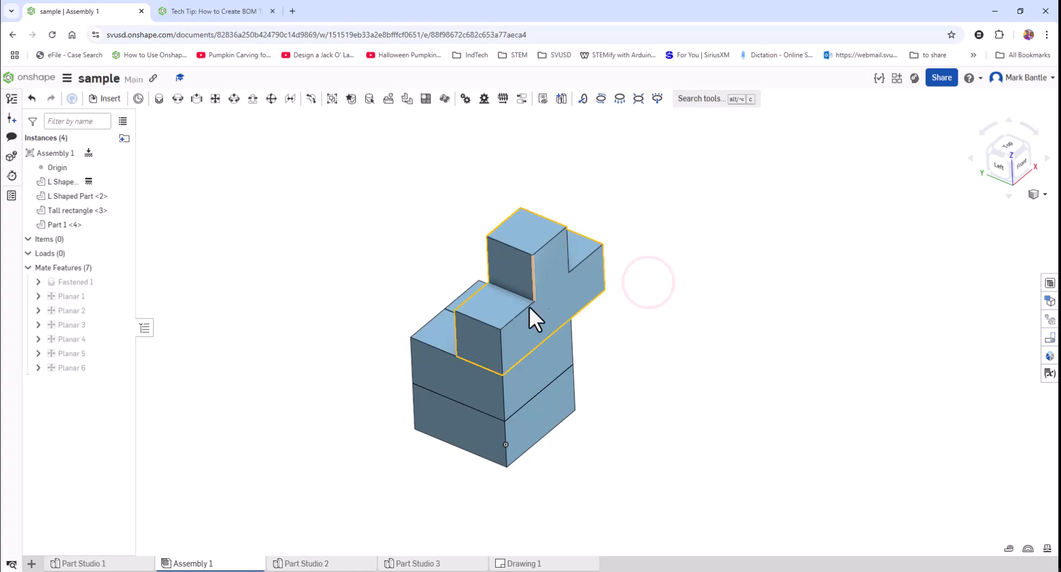
pyautogui.click(519, 565)
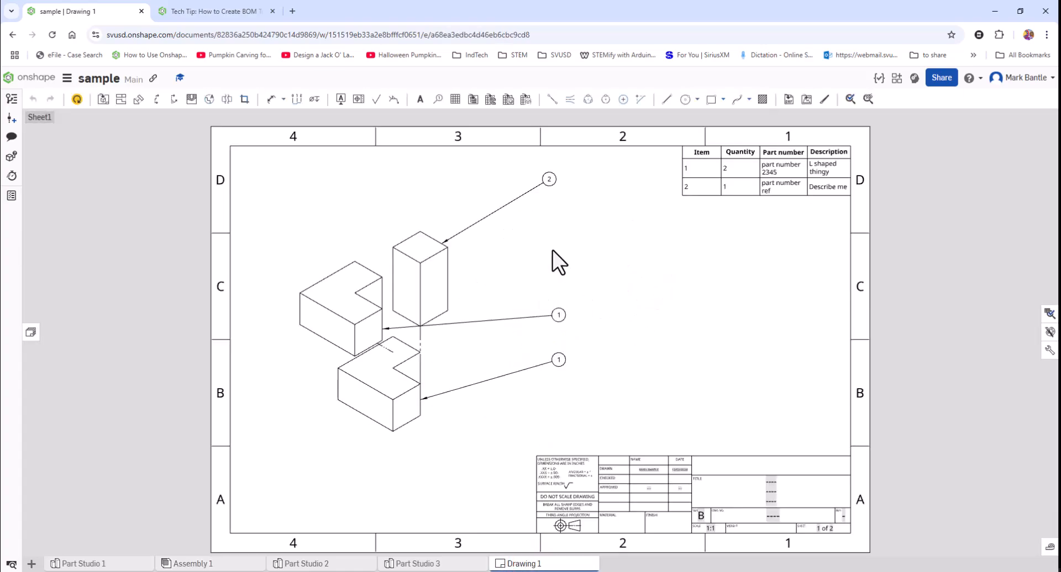
pyautogui.click(774, 179)
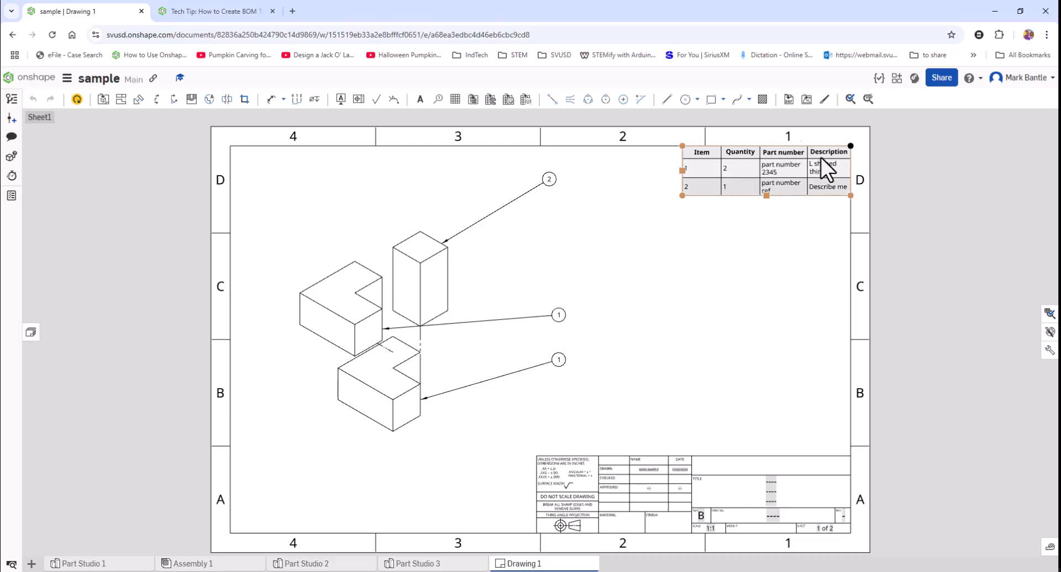
pyautogui.click(683, 170)
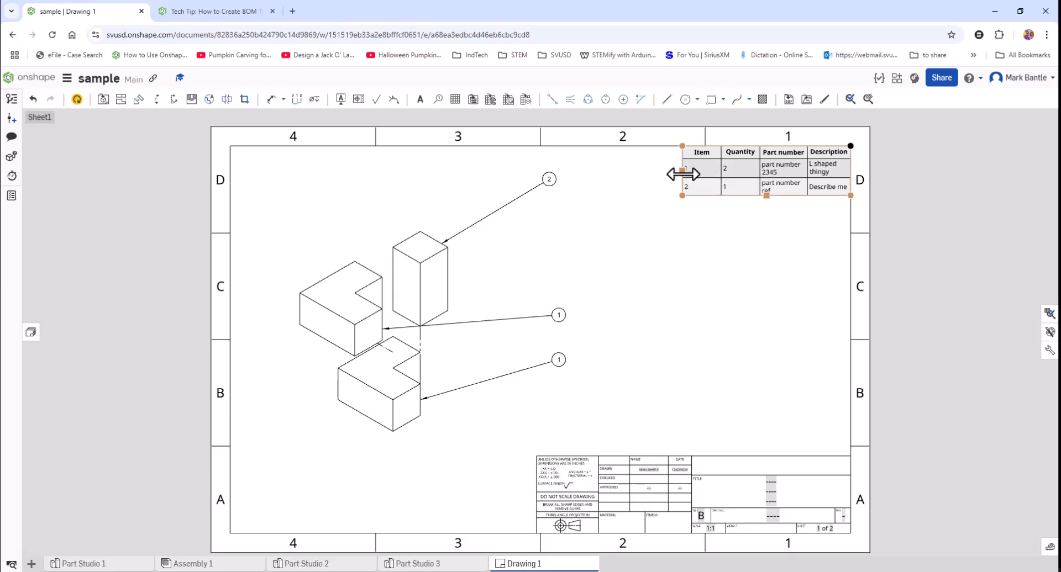
pyautogui.moveTo(682, 170); pyautogui.dragTo(624, 171)
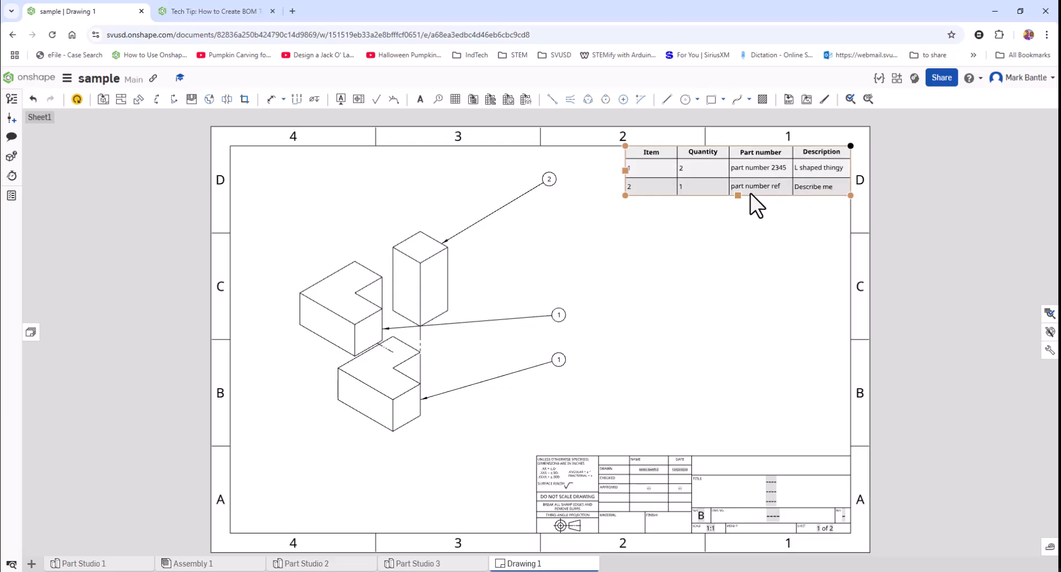
pyautogui.click(77, 99)
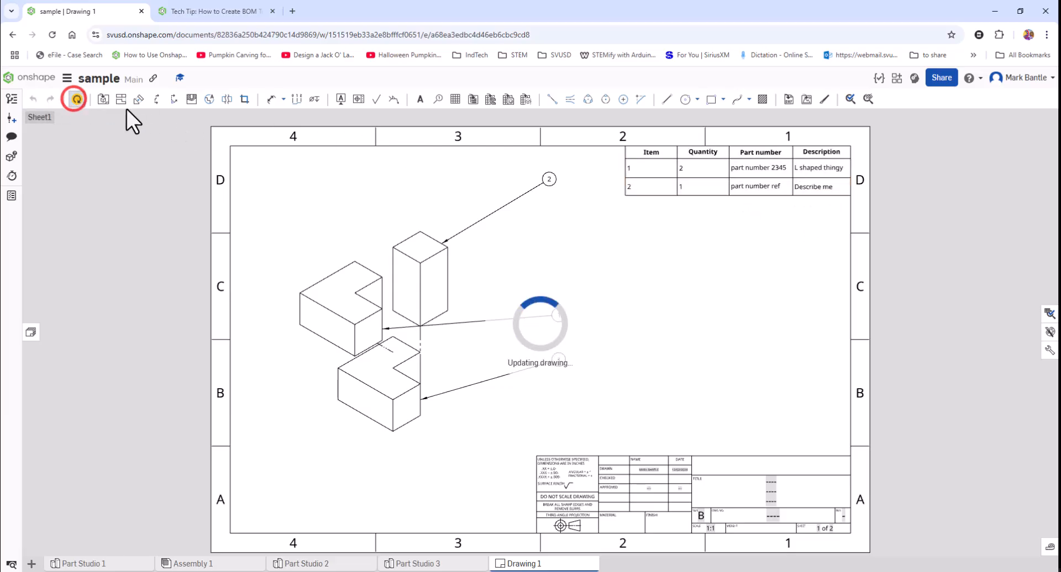